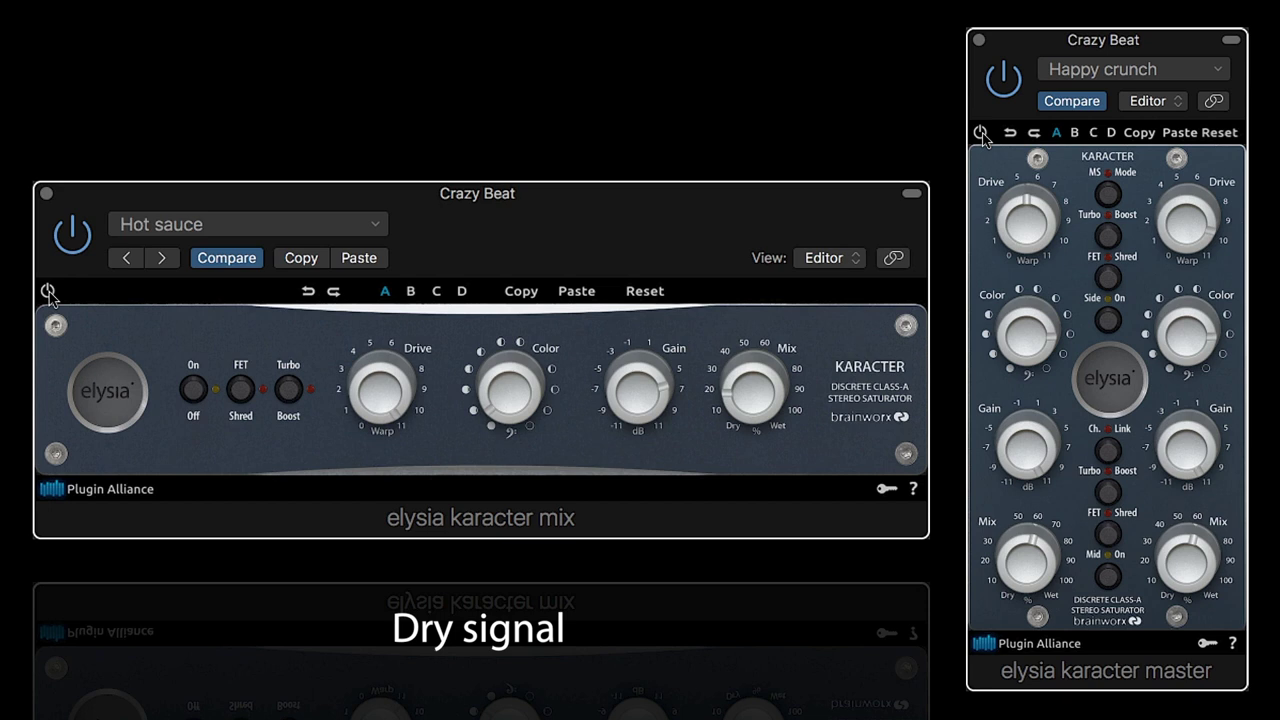
# - Enable karacter master and mix on Crazy Beat, compare dry and wet, then try Turbo Boost and return to Saturation
pyautogui.click(981, 134)
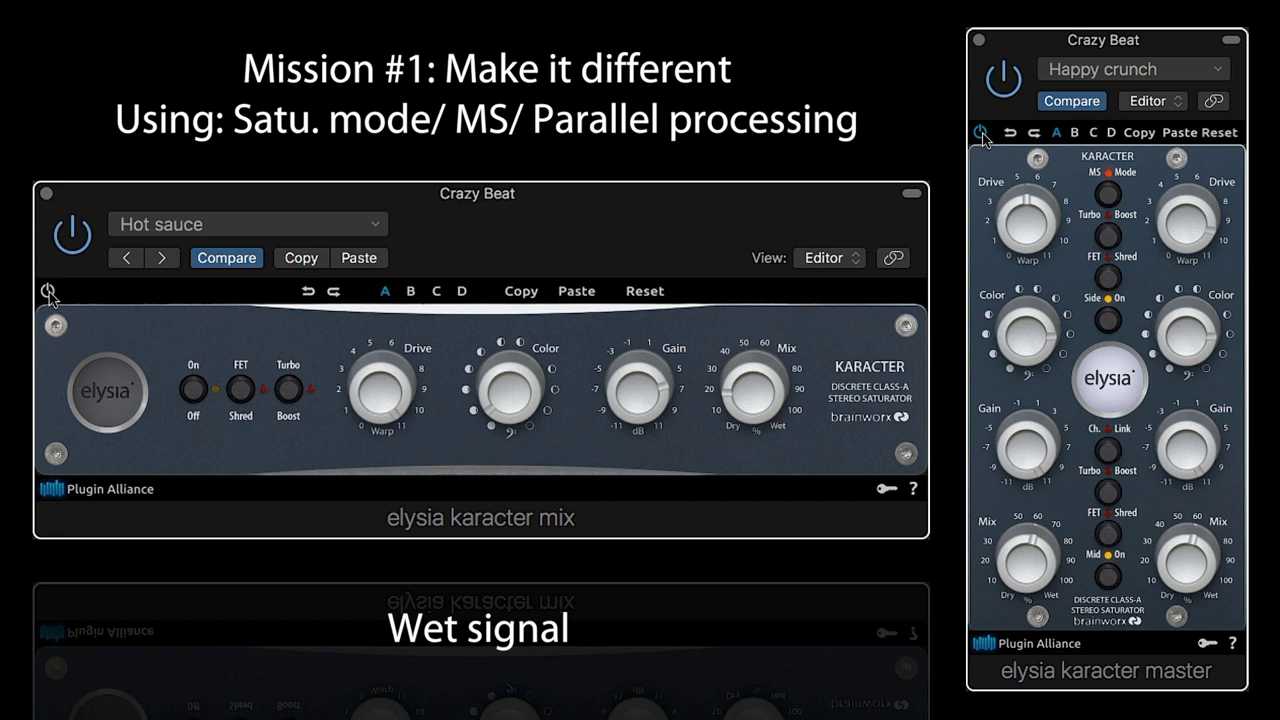
pyautogui.click(48, 291)
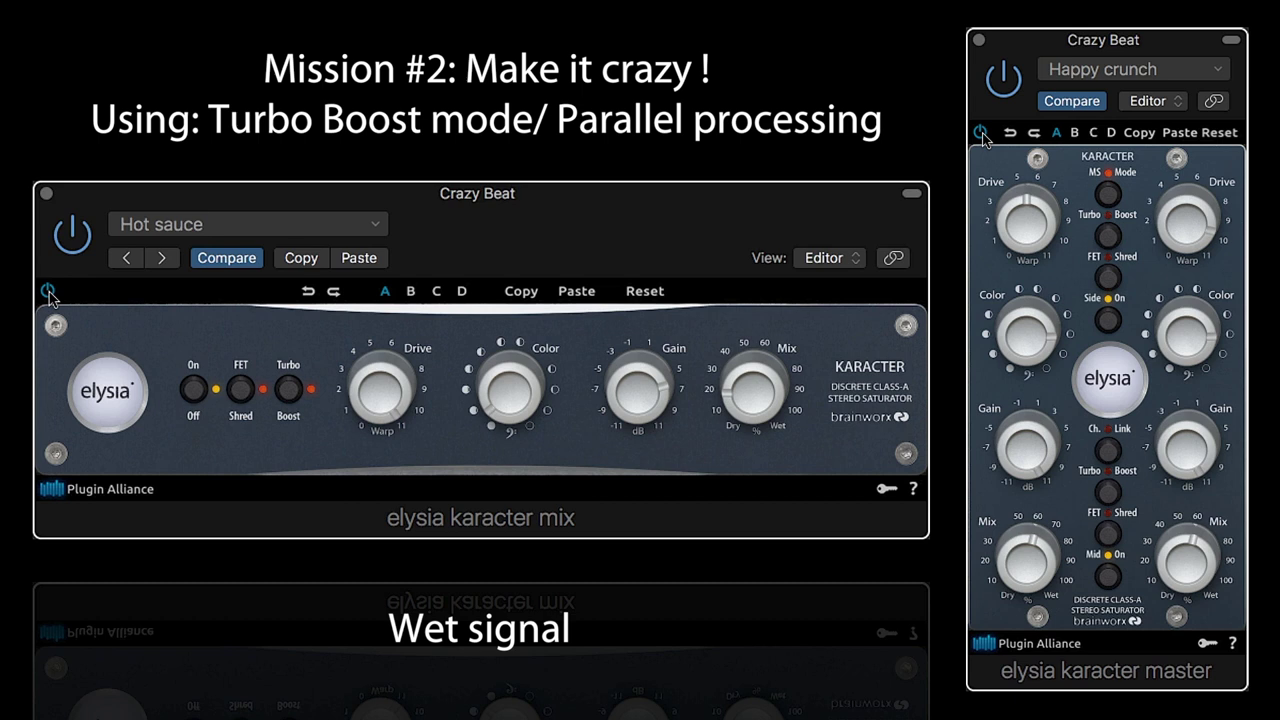
pyautogui.click(48, 291)
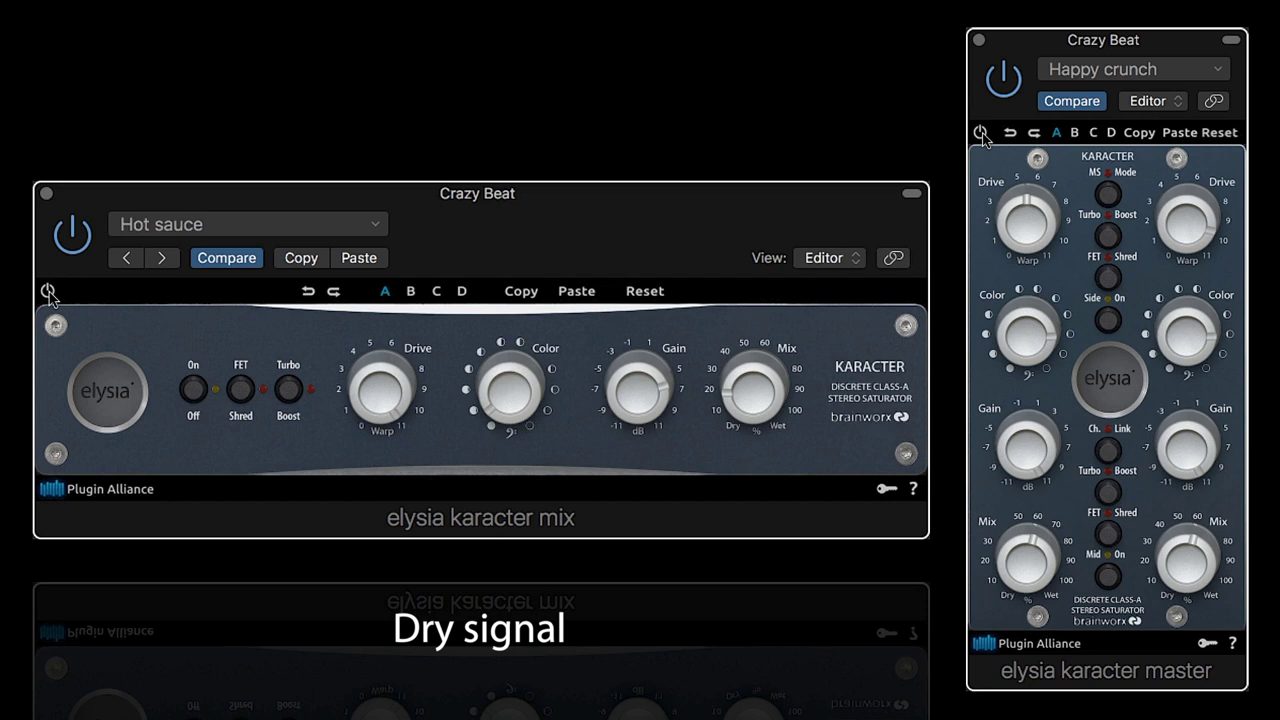
pyautogui.click(48, 291)
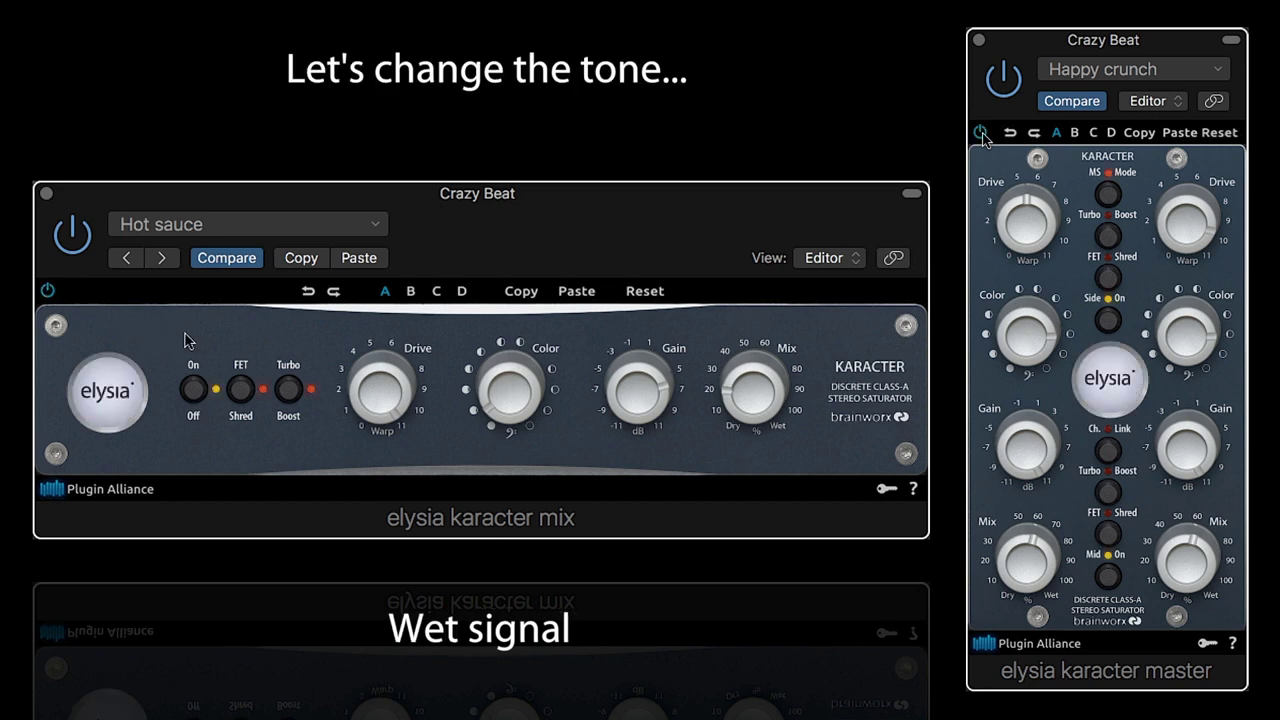
pyautogui.click(289, 390)
pyautogui.click(289, 390)
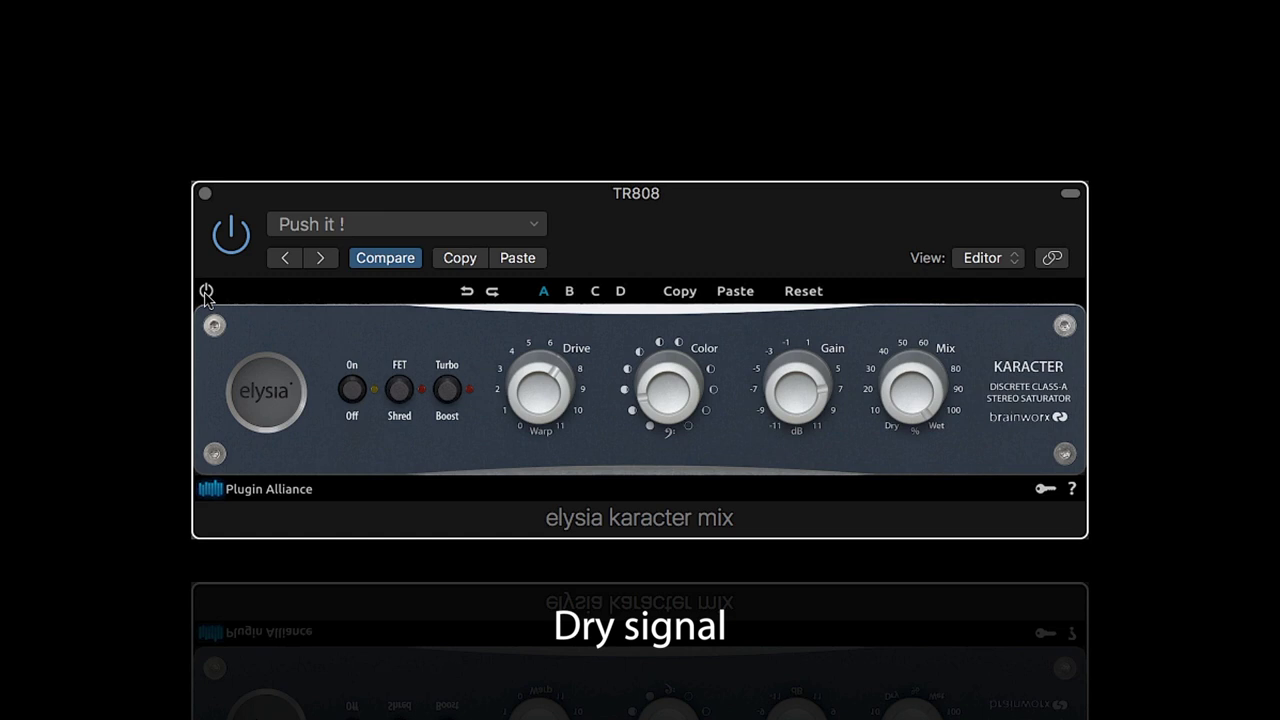
# - Enable the Push it! preset of karacter mix on the TR808 drums
pyautogui.click(206, 292)
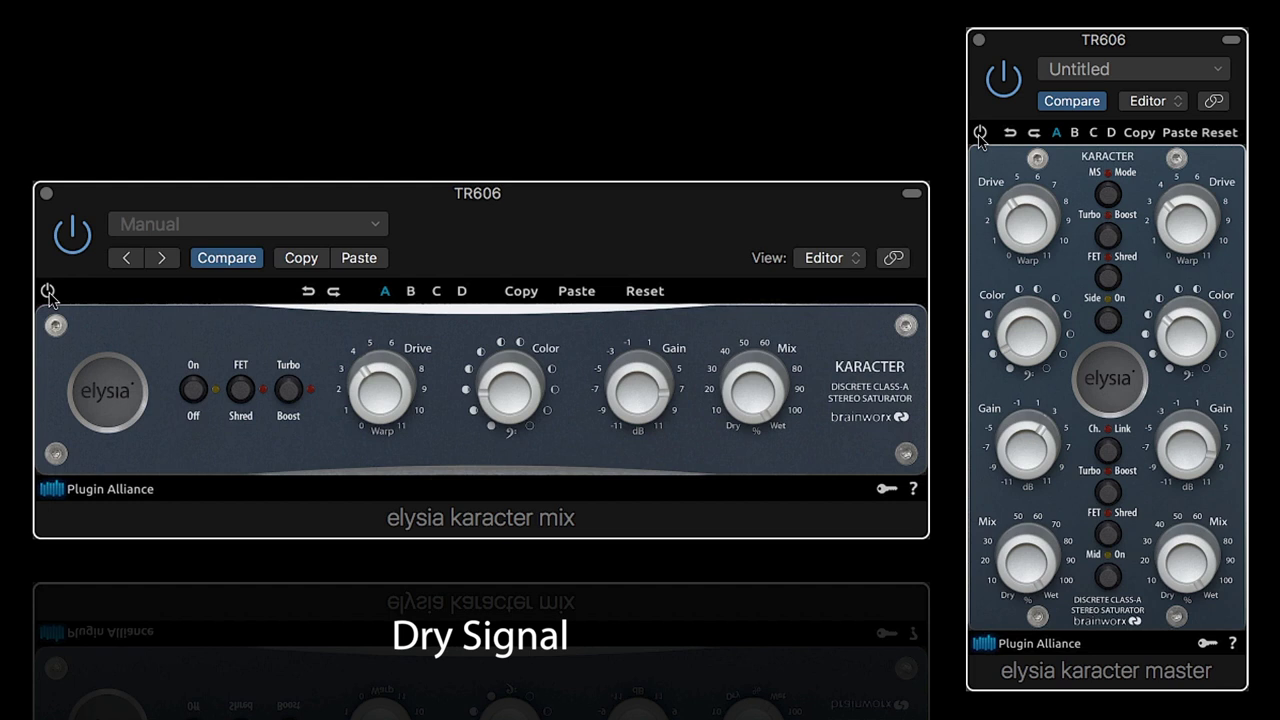
# - Switch on TR606 karacter mix and master (MS mode), bypass both for dry, then re-enable both
pyautogui.click(48, 292)
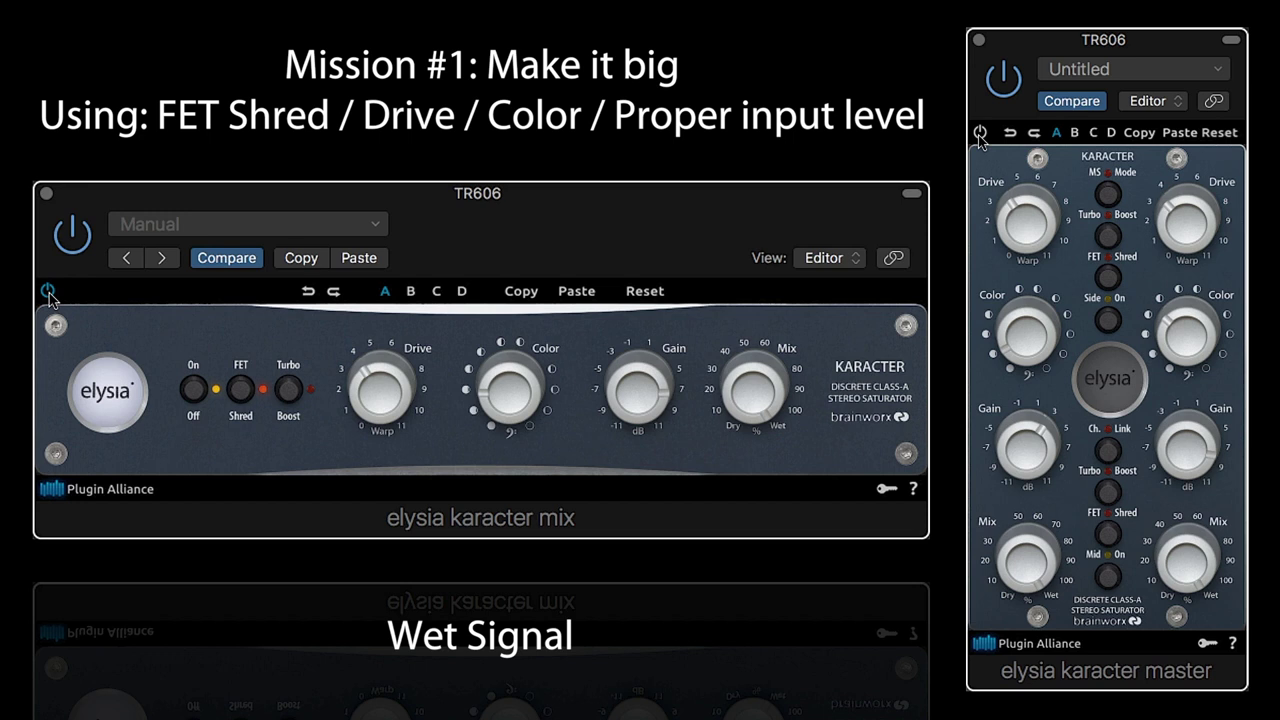
pyautogui.click(980, 134)
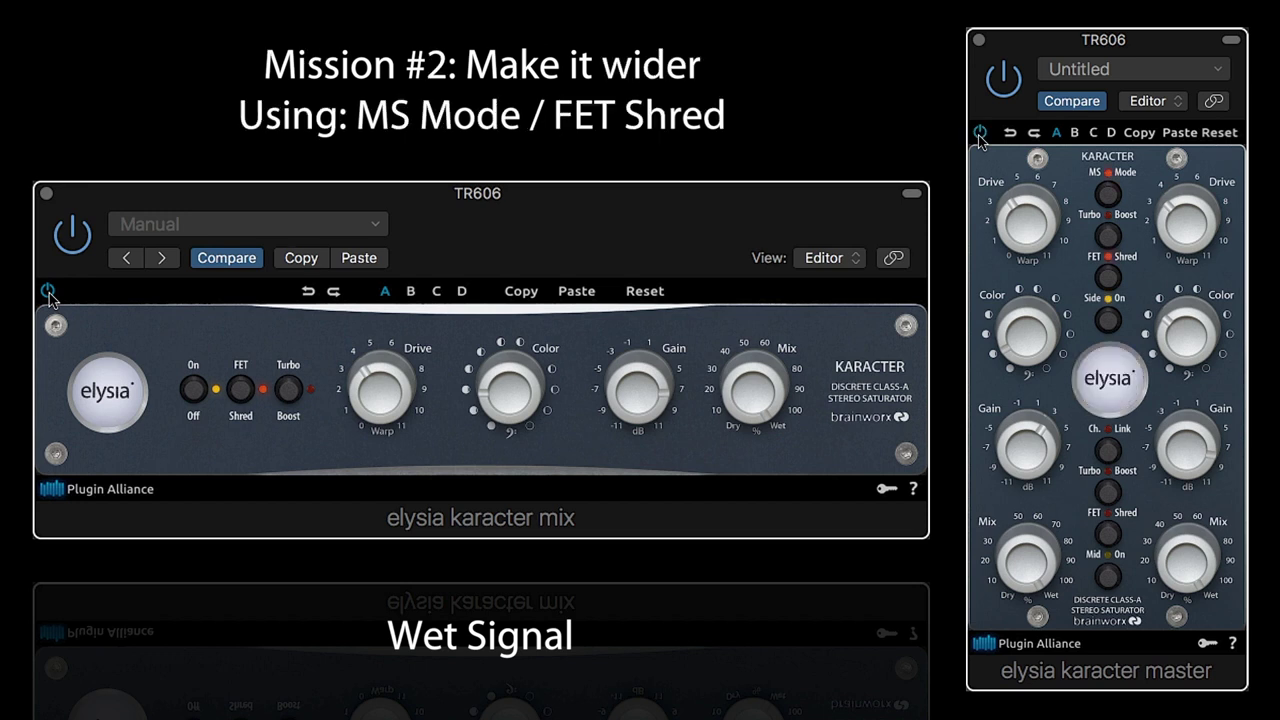
pyautogui.click(48, 292)
pyautogui.click(980, 134)
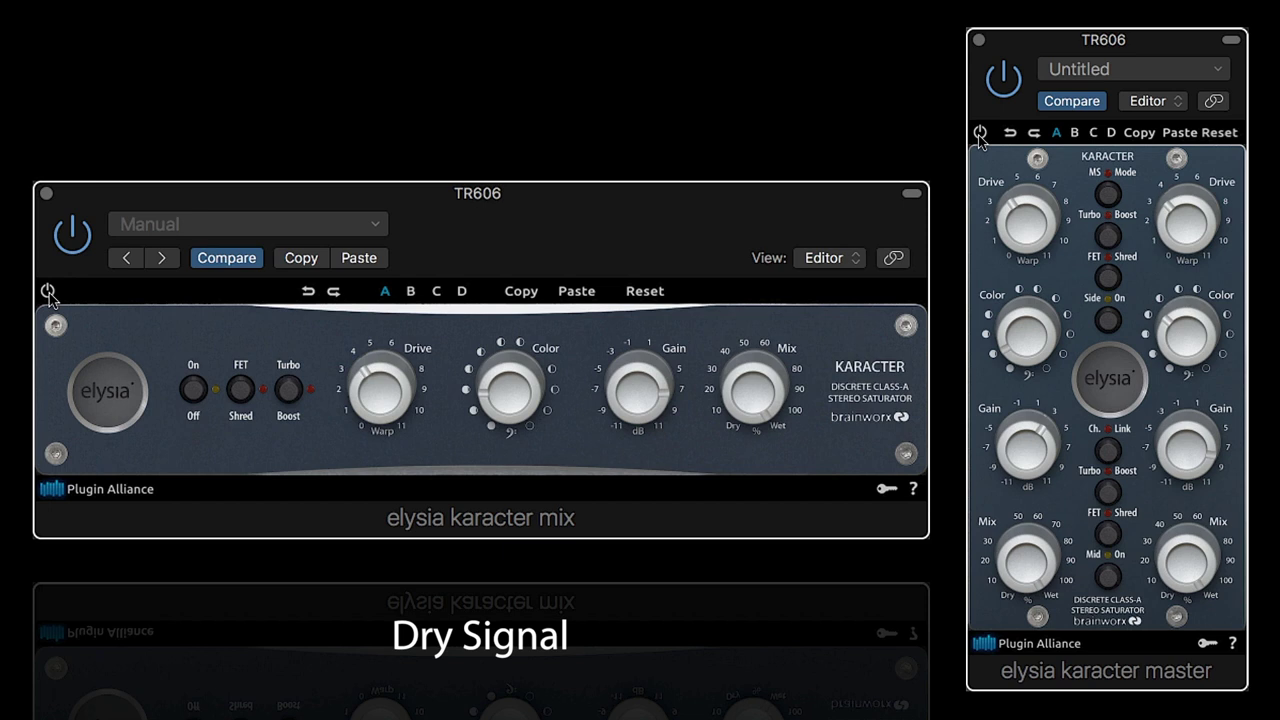
pyautogui.click(48, 292)
pyautogui.click(980, 134)
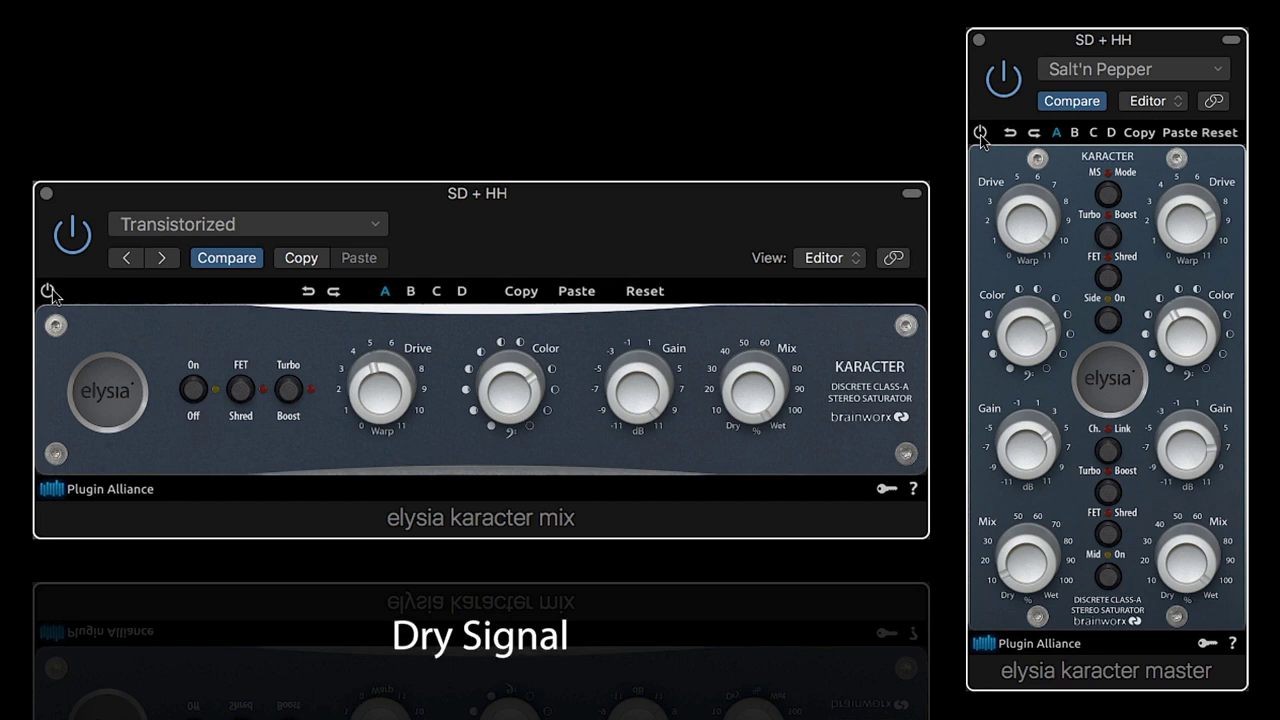
# - Enable Transistorized mix and Salt'n Pepper master on SD + HH, compare dry, then re-enable both
pyautogui.click(50, 291)
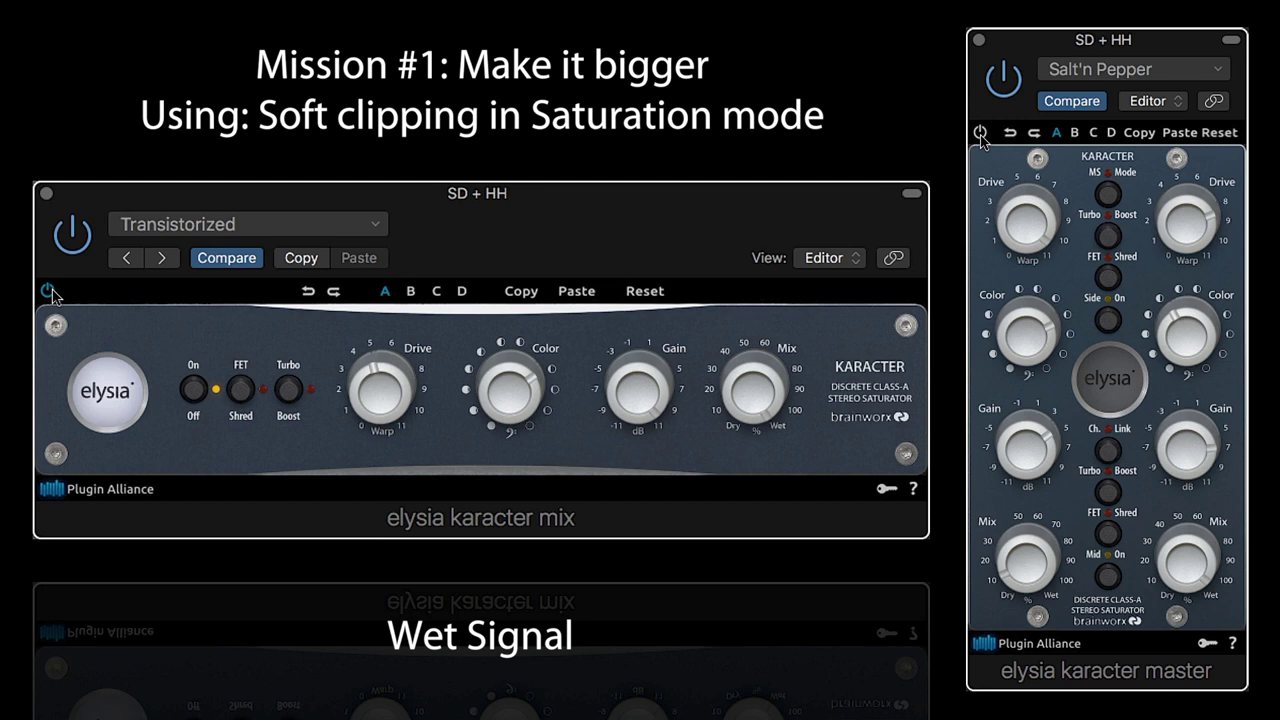
pyautogui.click(981, 134)
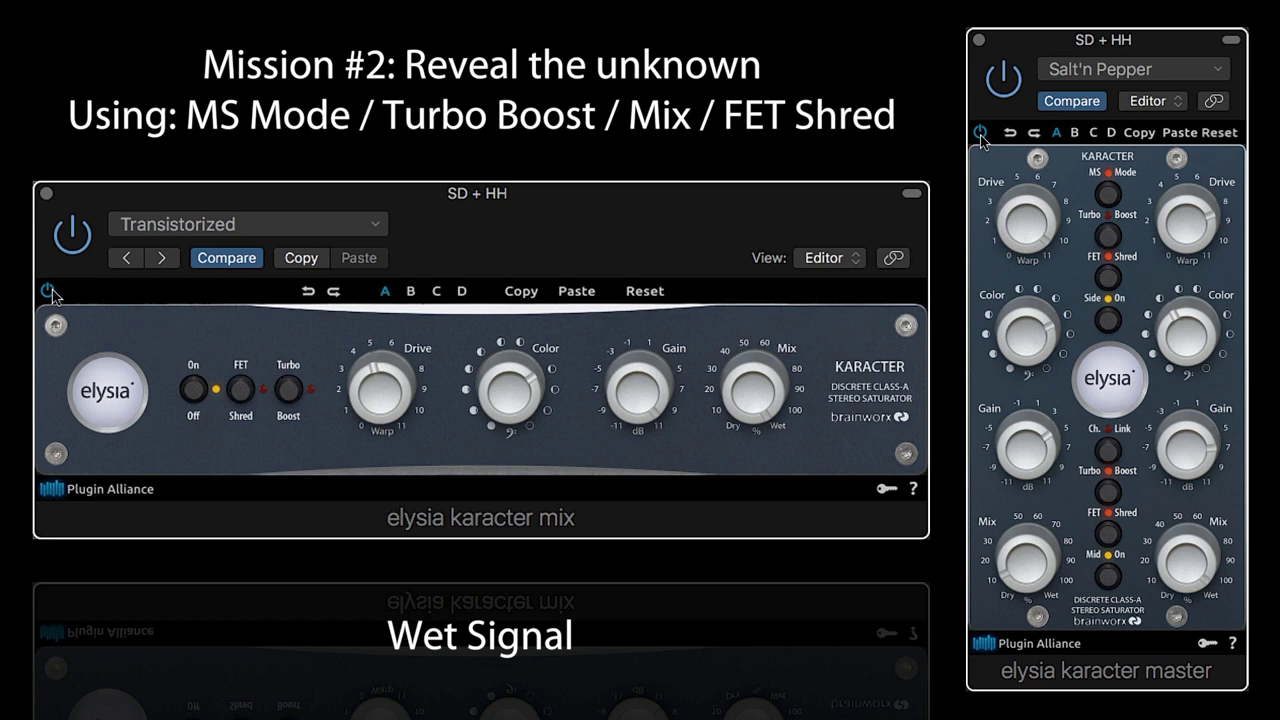
pyautogui.click(50, 291)
pyautogui.click(981, 134)
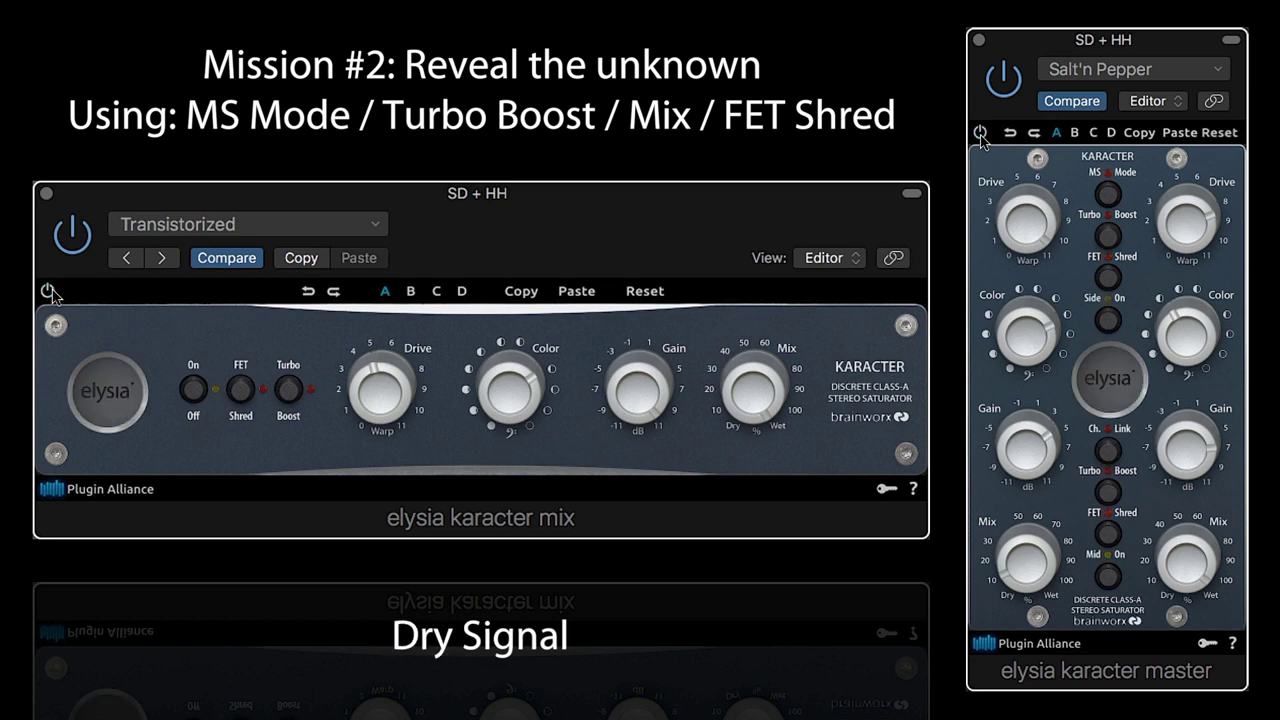
pyautogui.click(50, 291)
pyautogui.click(981, 134)
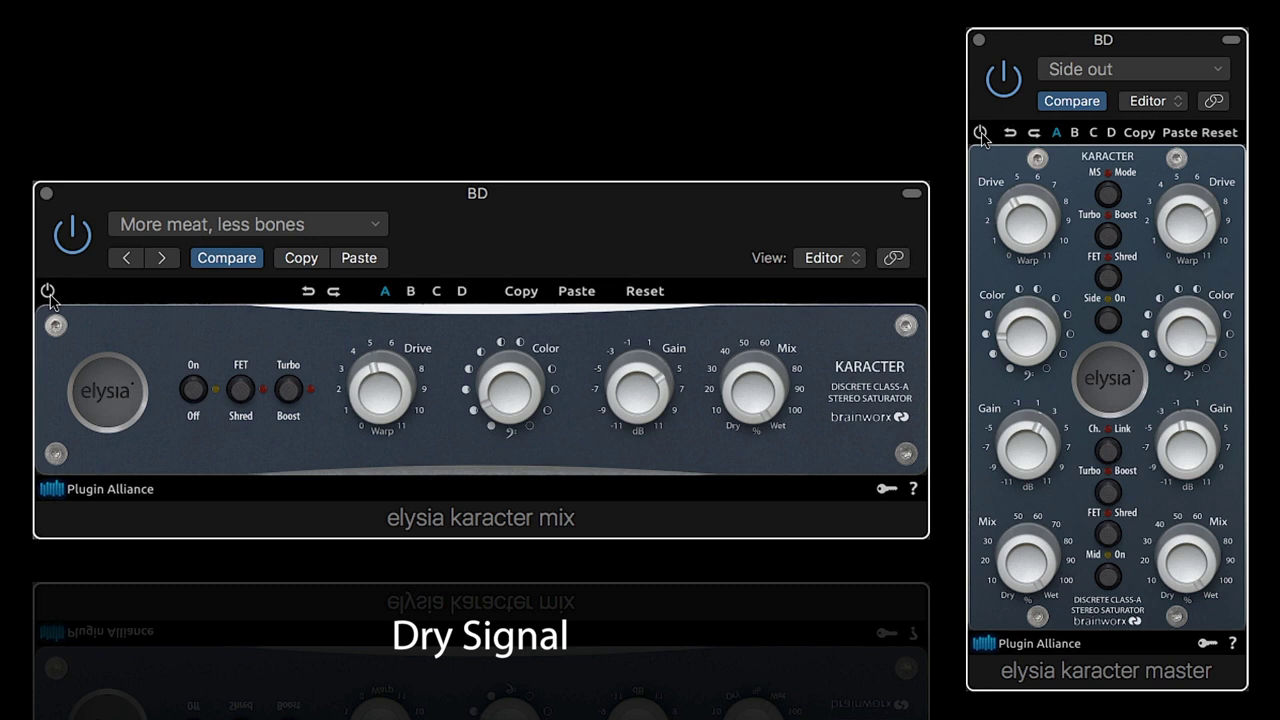
# - Switch on the BD track's More meat, less bones mix and Side out master presets
pyautogui.click(47, 291)
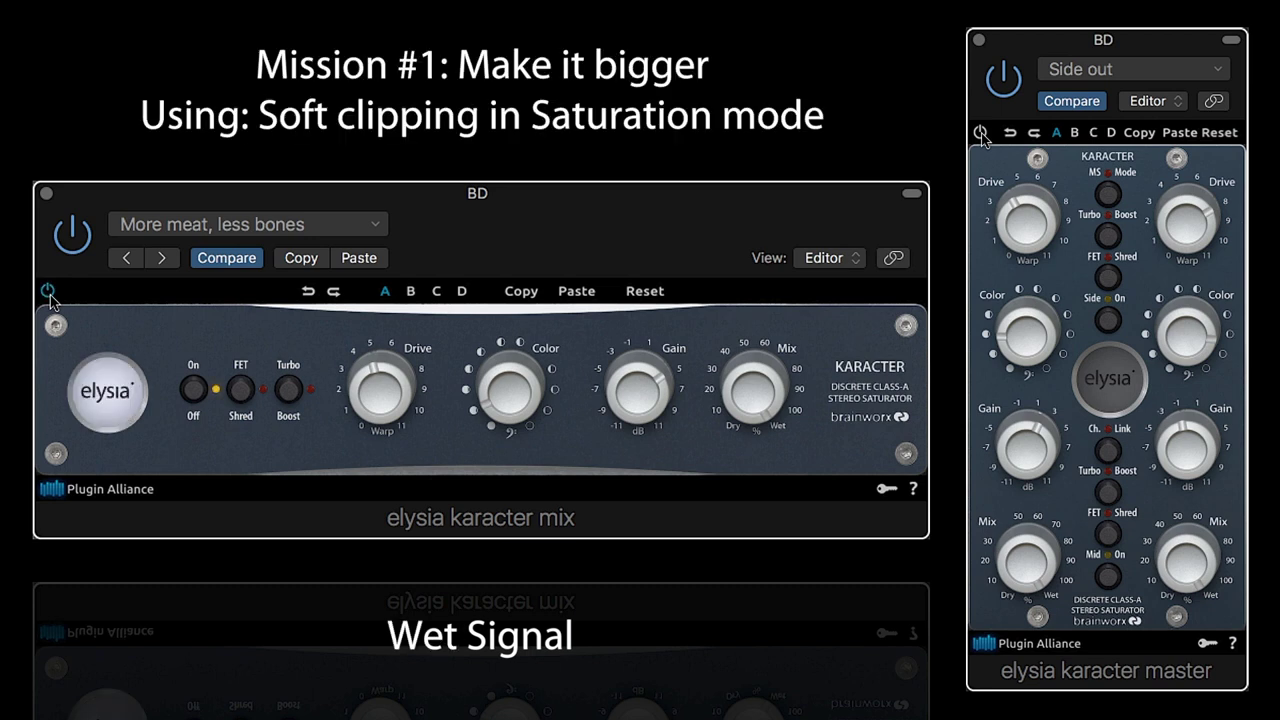
pyautogui.click(981, 133)
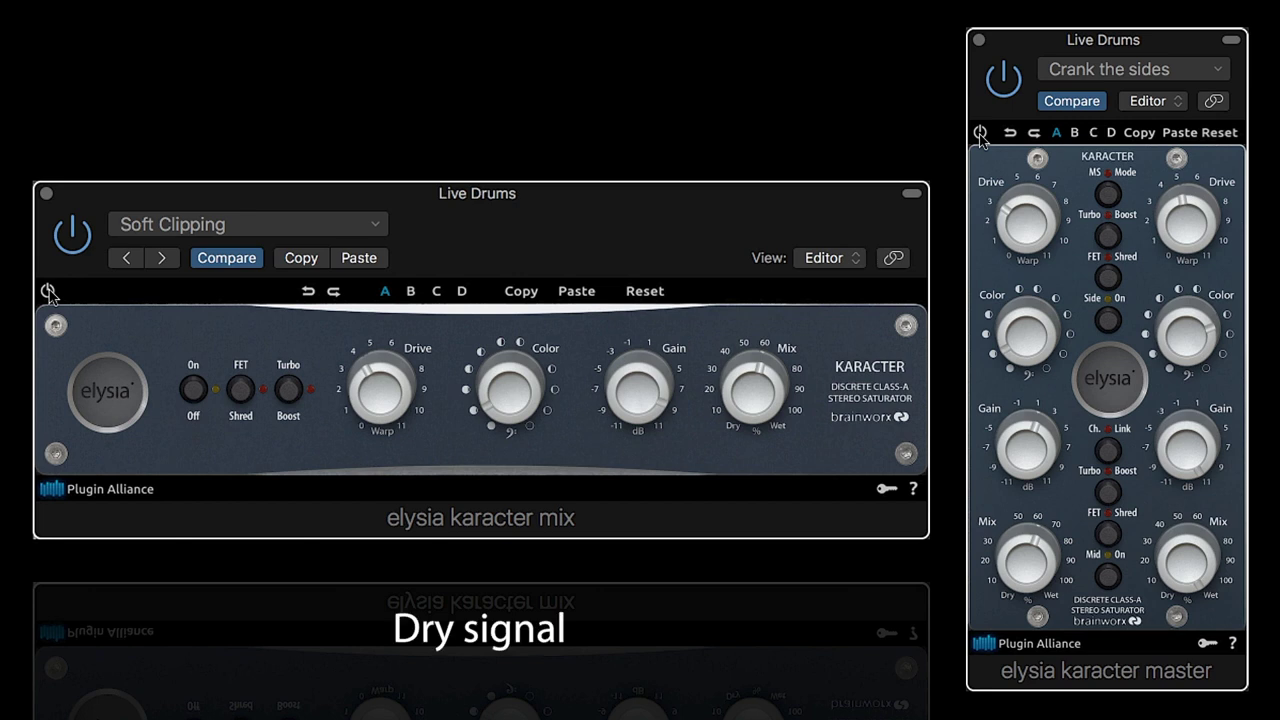
# - Enable Soft Clipping mix and Crank the sides master on Live Drums, compare dry, then re-engage both
pyautogui.click(47, 291)
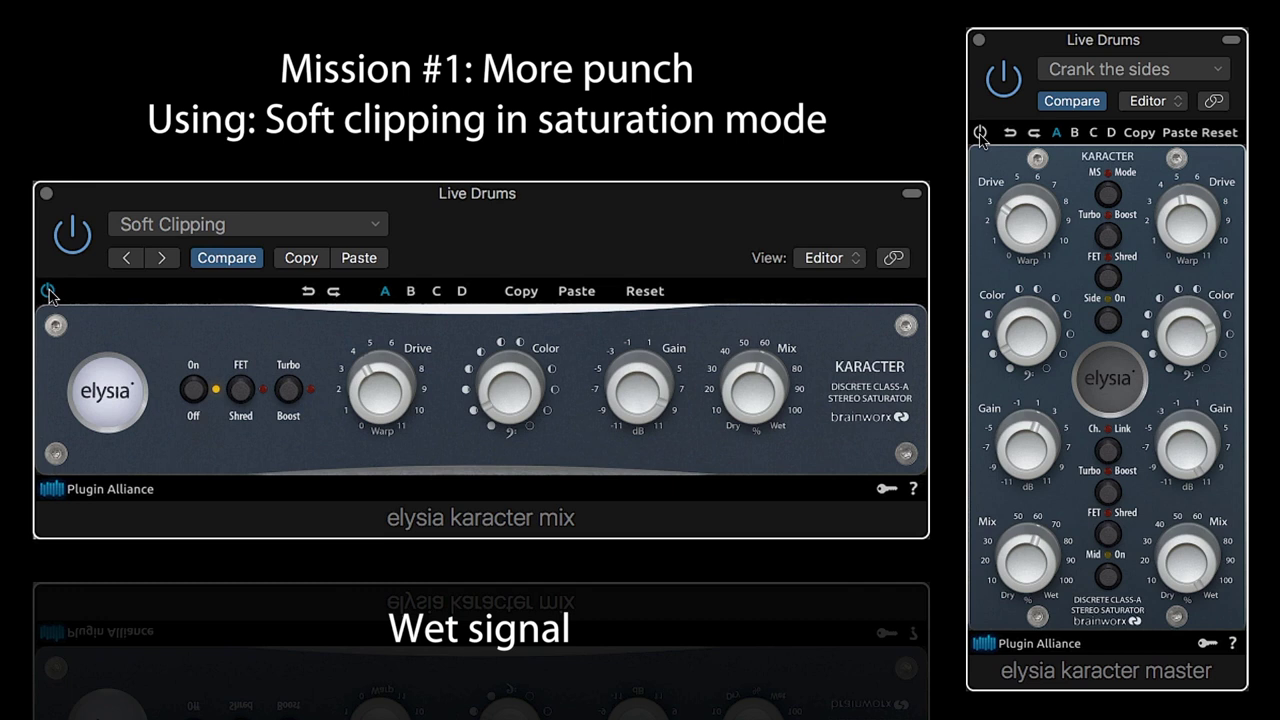
pyautogui.click(980, 133)
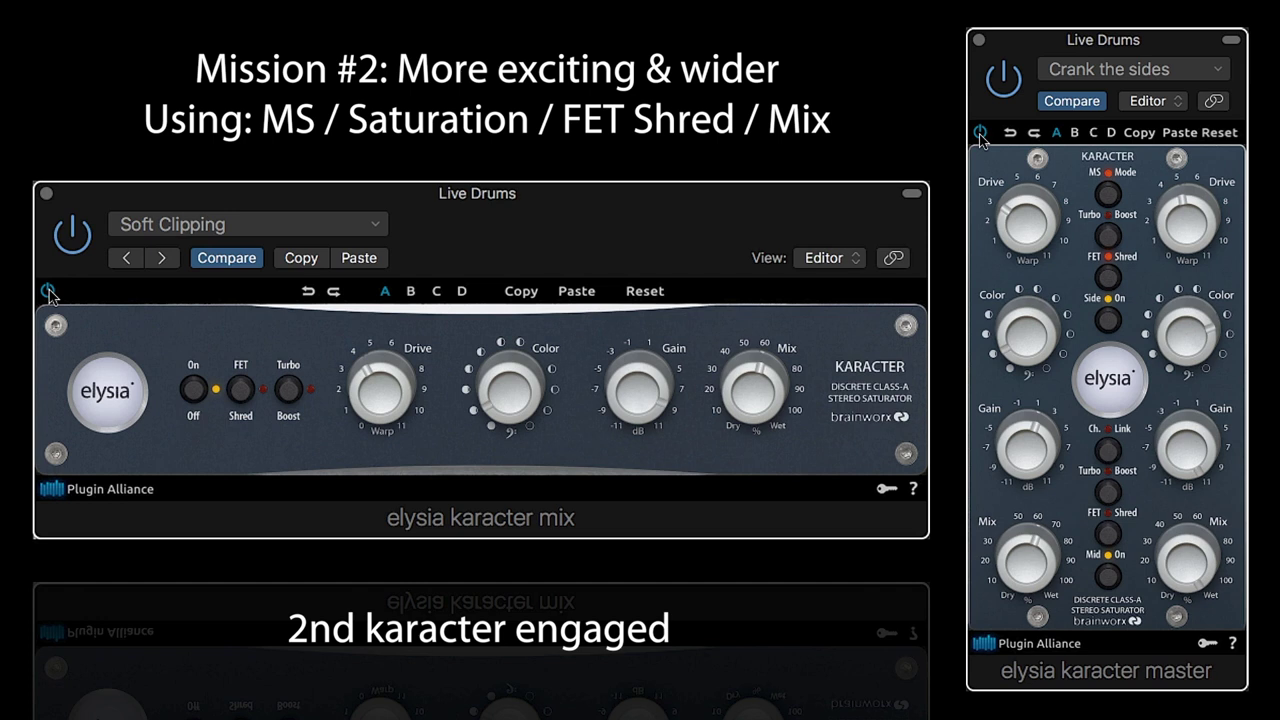
pyautogui.click(47, 291)
pyautogui.click(980, 133)
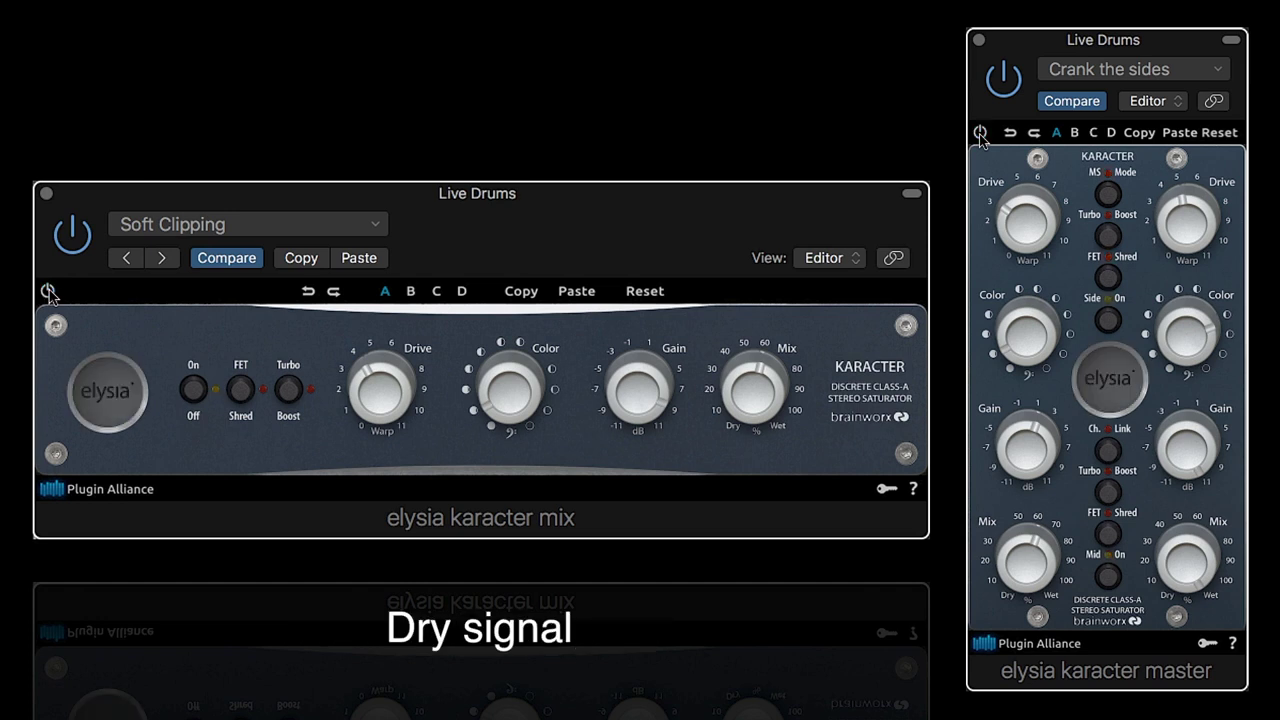
pyautogui.click(47, 291)
pyautogui.click(980, 133)
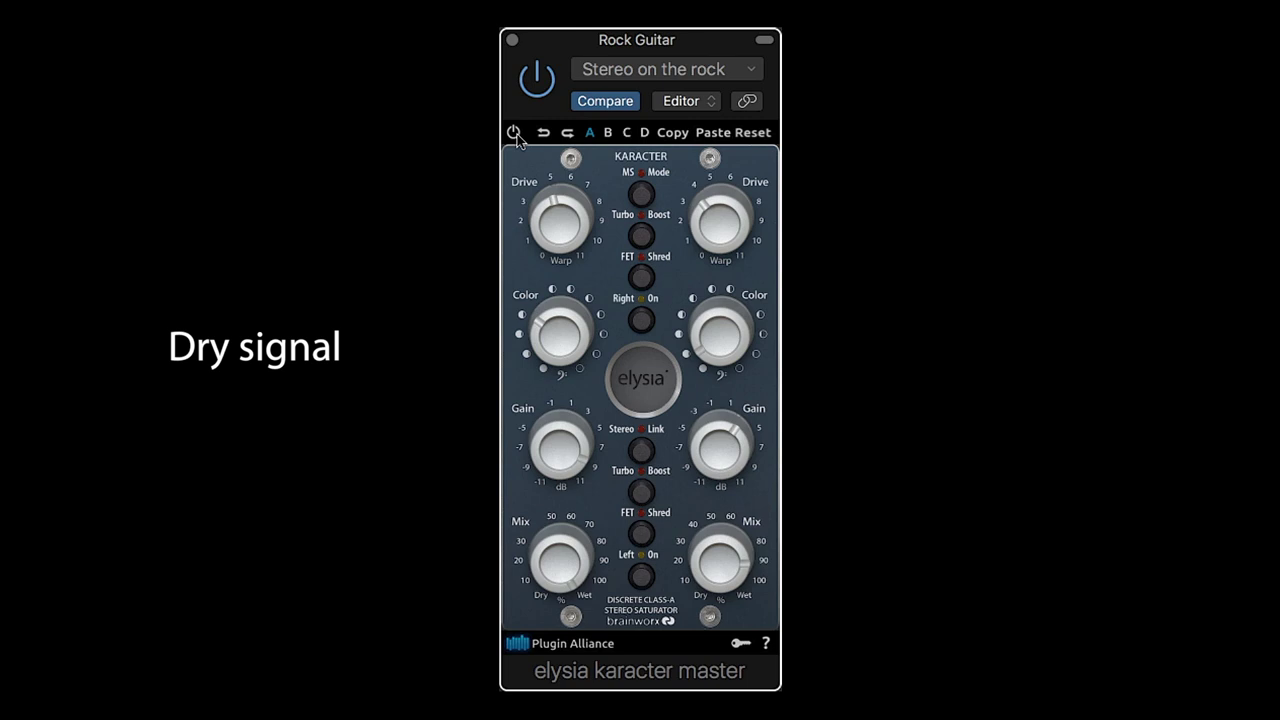
# - Switch on the Stereo on the rock karacter master on Rock Guitar
pyautogui.click(514, 134)
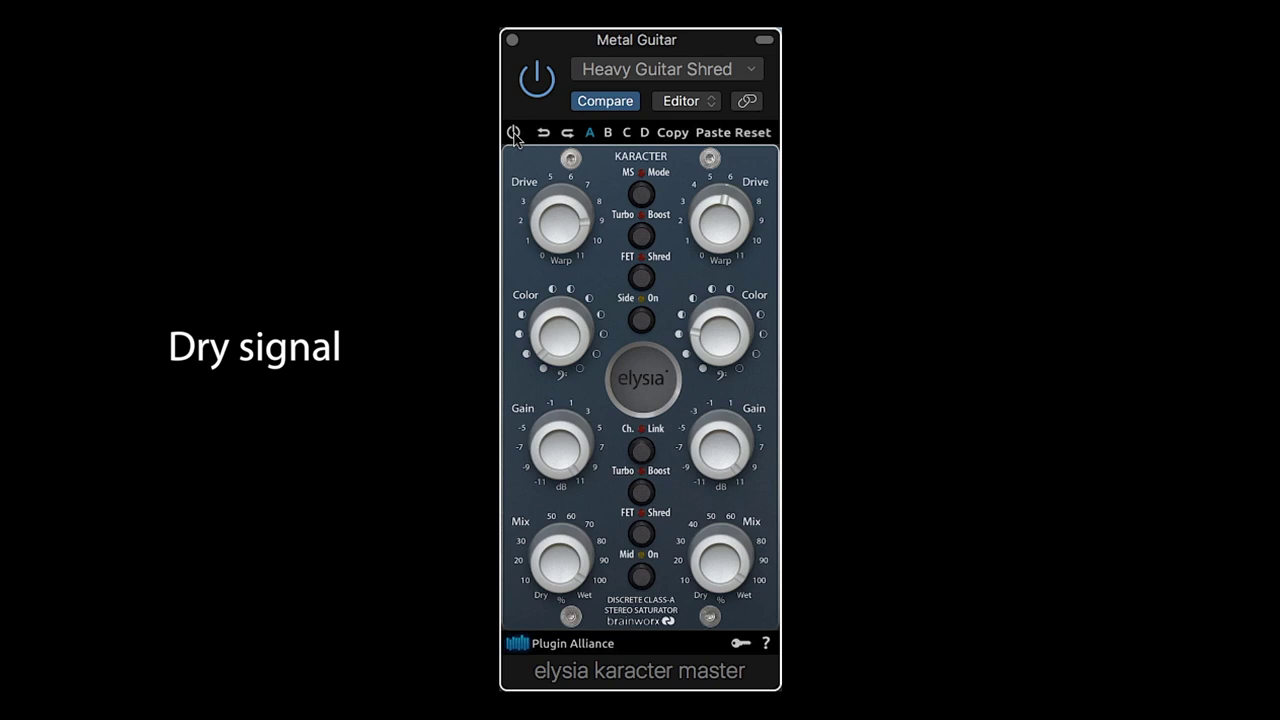
# - Engage the Heavy Guitar Shred karacter master on Metal Guitar
pyautogui.click(514, 133)
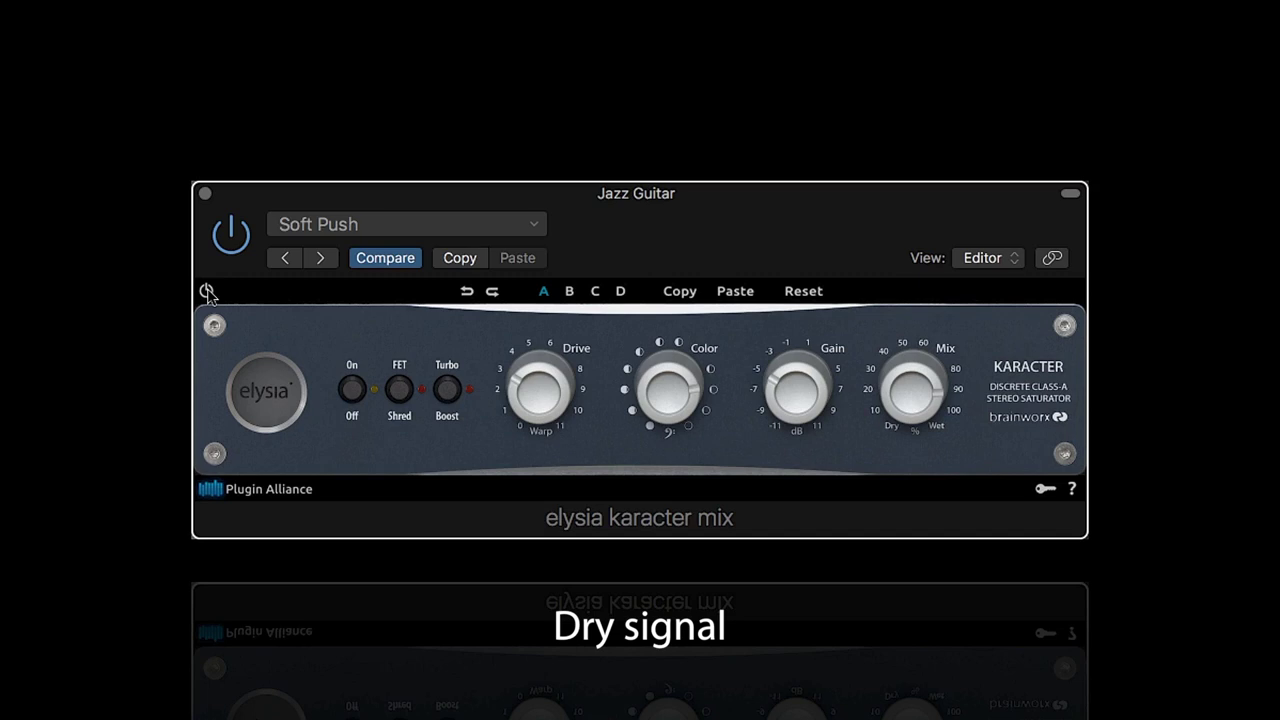
# - Engage the Soft Push karacter mix on the Jazz Guitar track
pyautogui.click(207, 291)
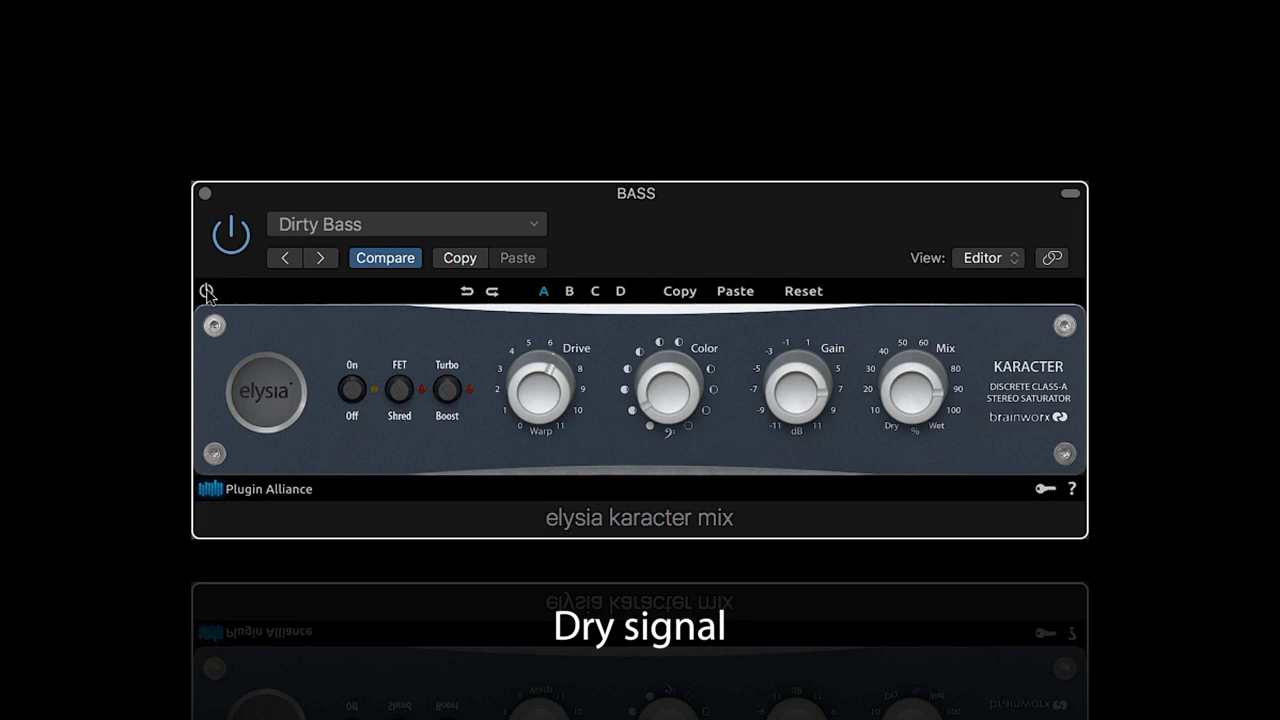
# - Engage the Dirty Bass karacter mix on the BASS track
pyautogui.click(206, 291)
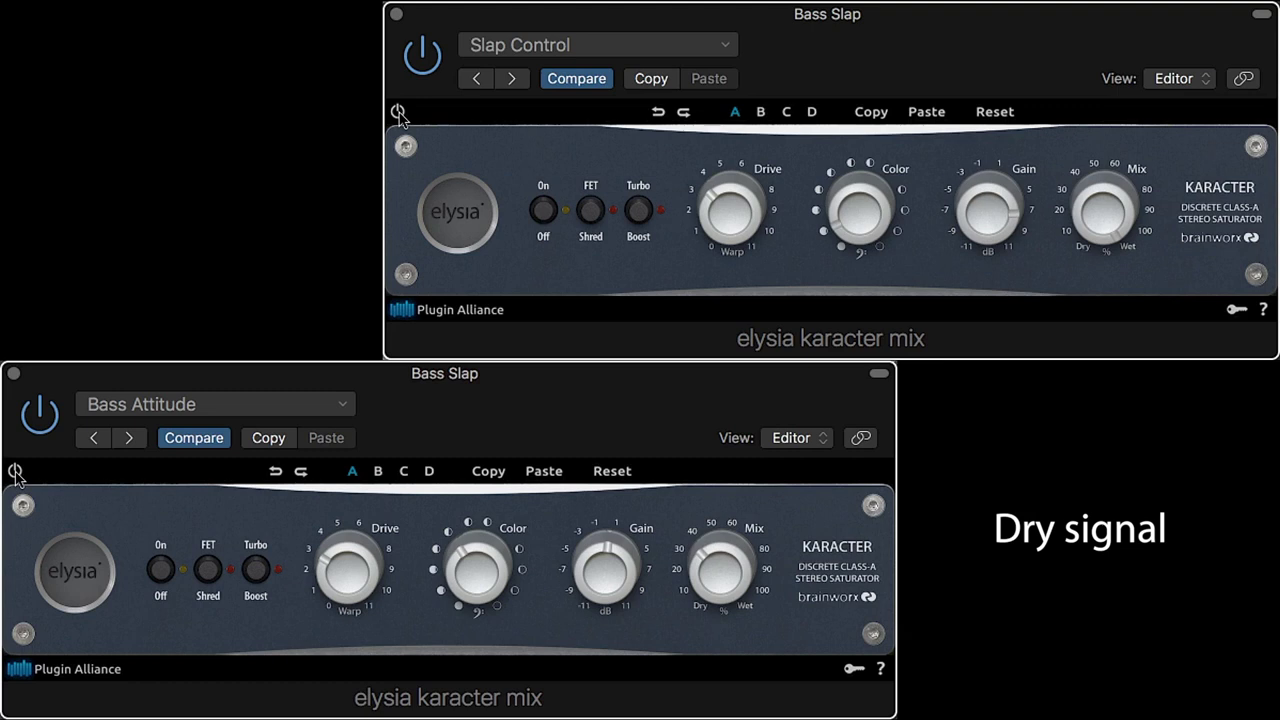
# - Engage the Slap Control and Bass Attitude karacter units on the slap bass, comparing against dry
pyautogui.click(398, 112)
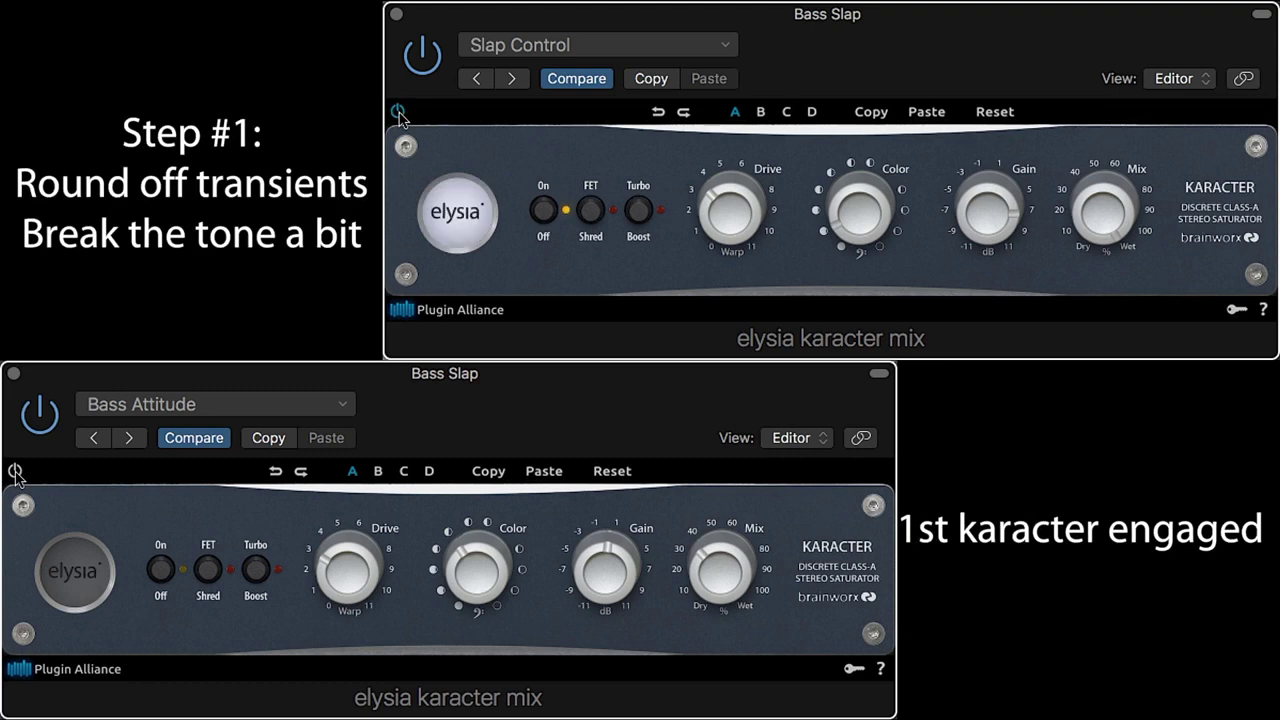
pyautogui.click(15, 471)
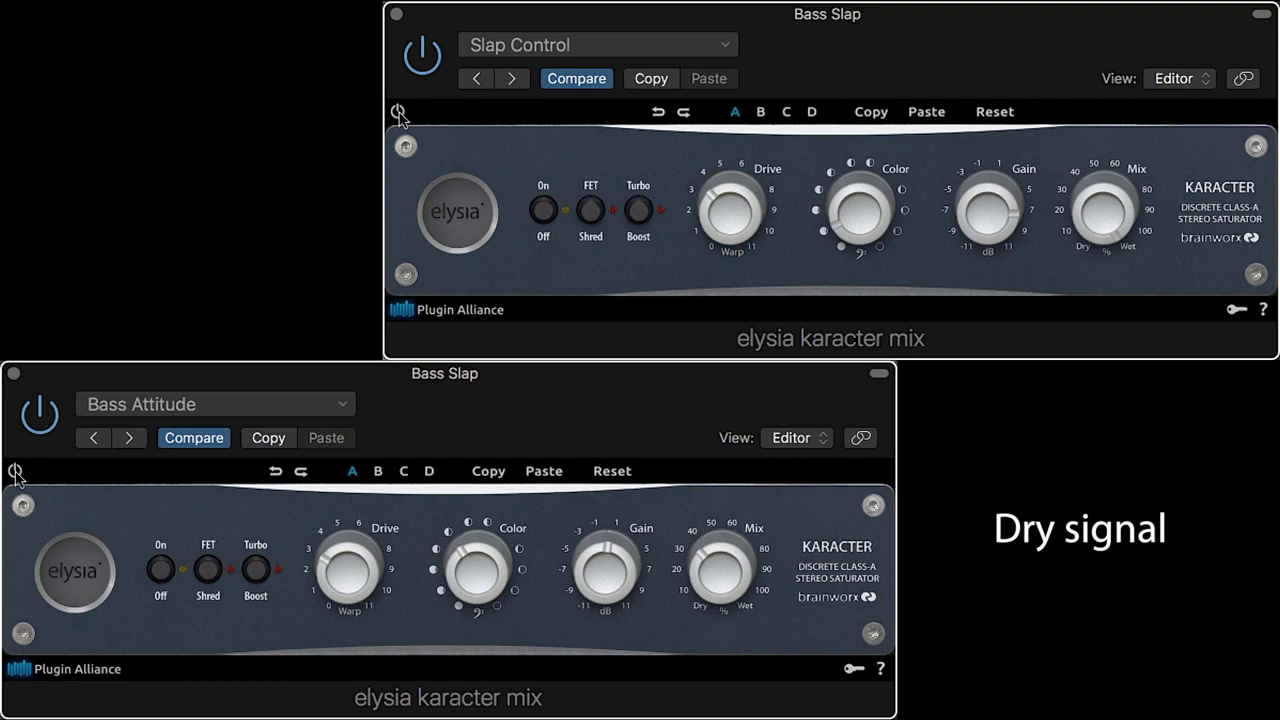
pyautogui.click(398, 112)
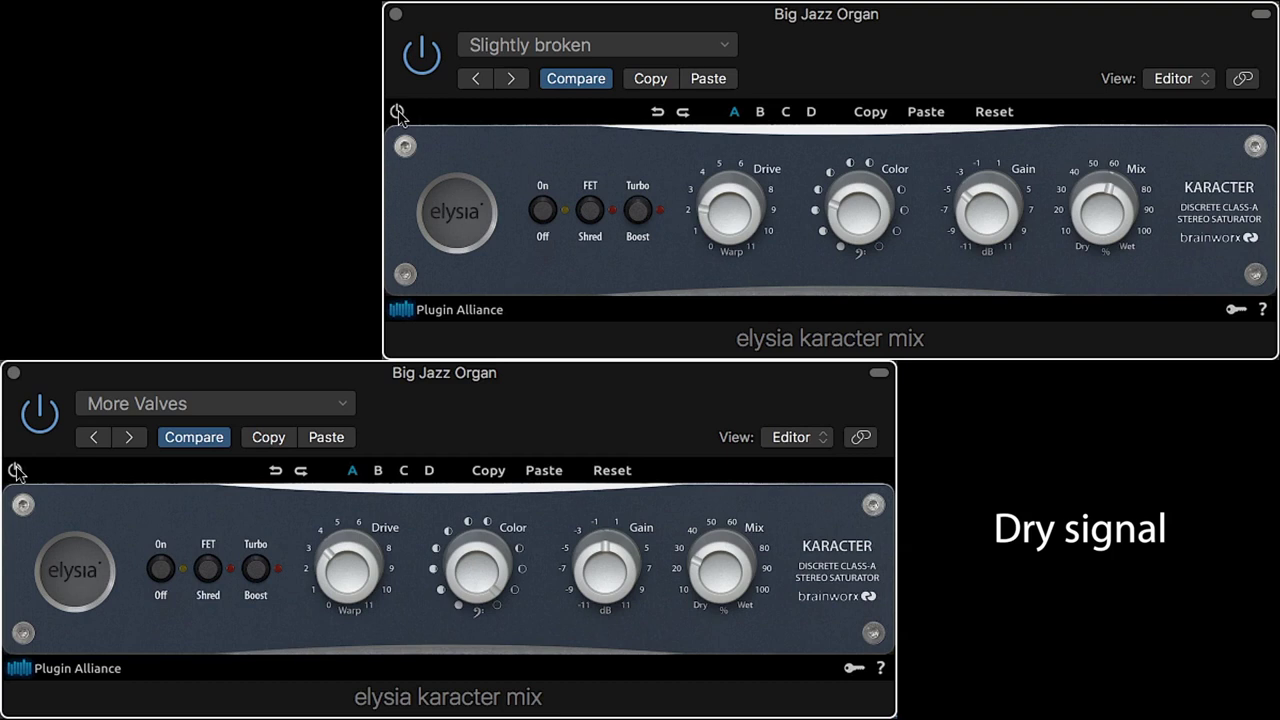
# - Engage the Slightly broken and More Valves karacter units on the organ, comparing against dry
pyautogui.click(397, 112)
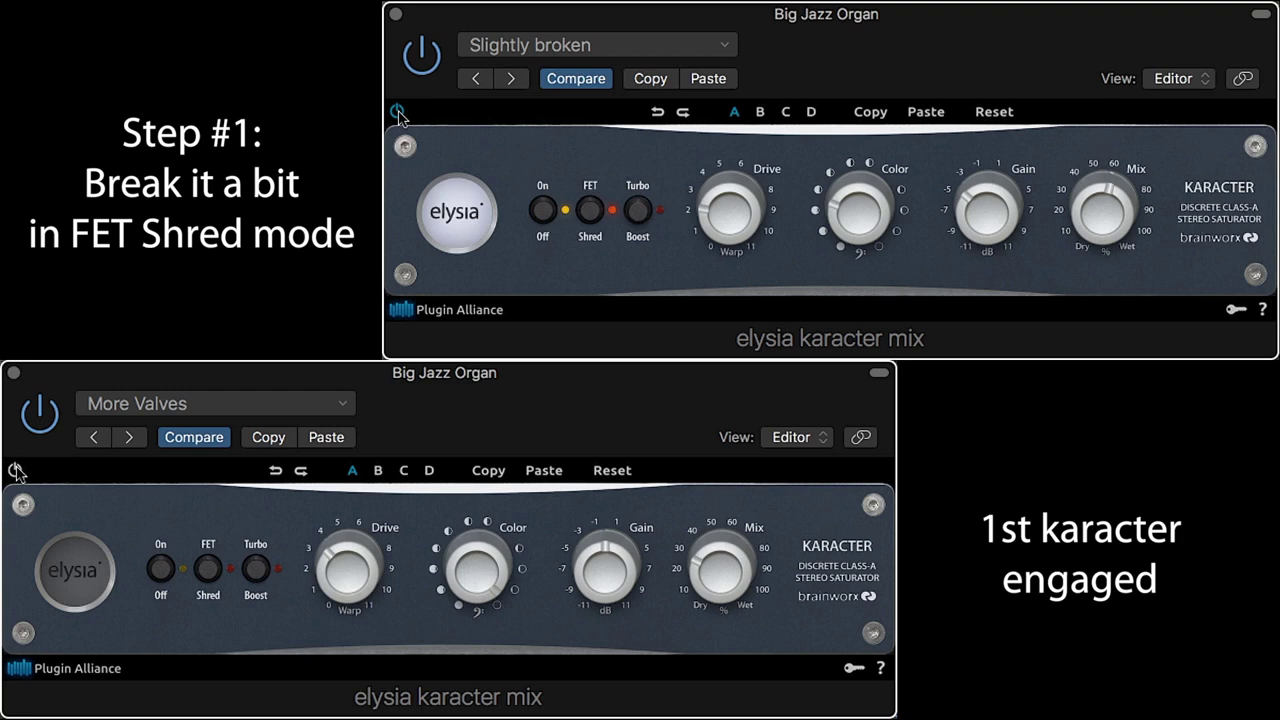
pyautogui.click(17, 471)
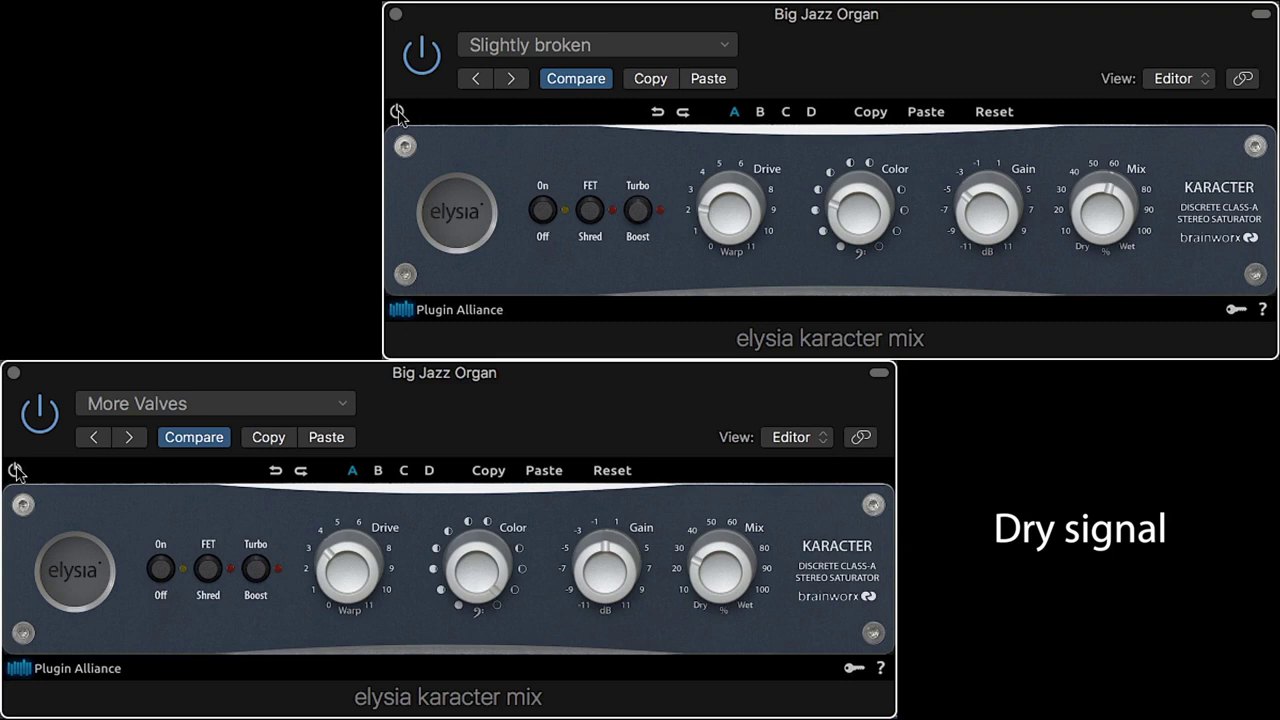
pyautogui.click(397, 112)
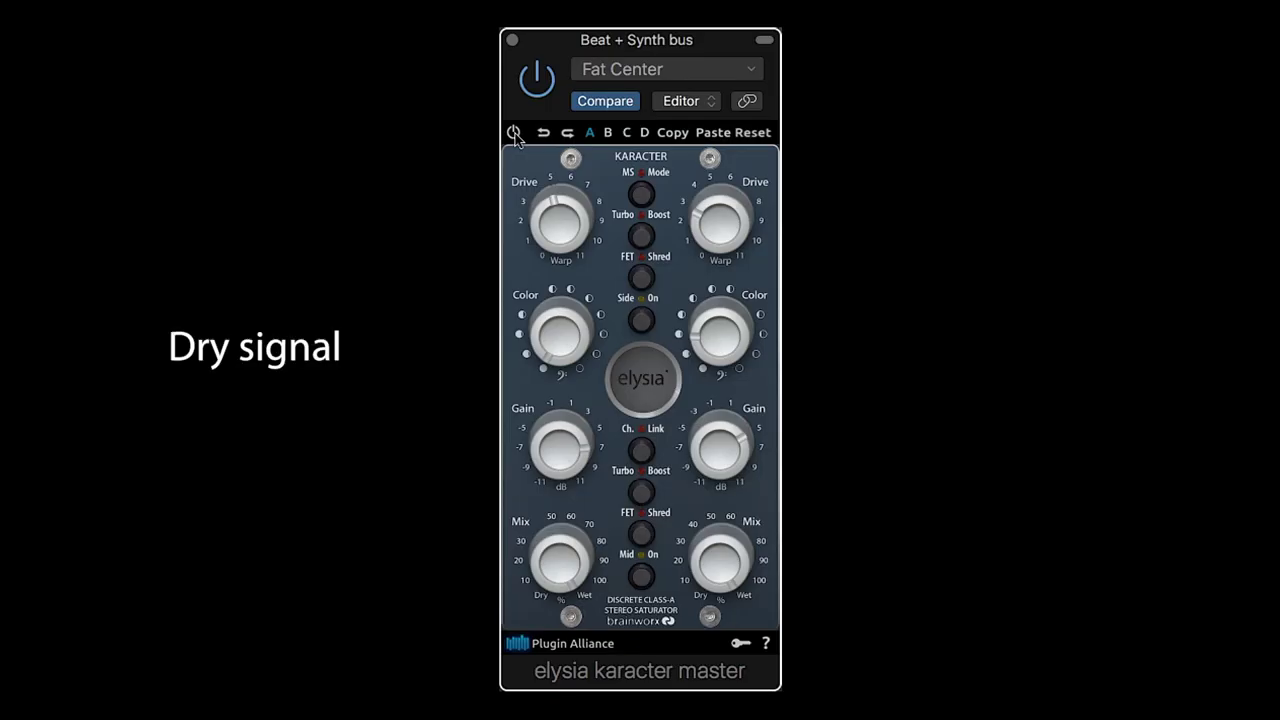
# - Engage Fat Center on the Beat + Synth bus, then A/B both bus karacters dry versus wet
pyautogui.click(514, 134)
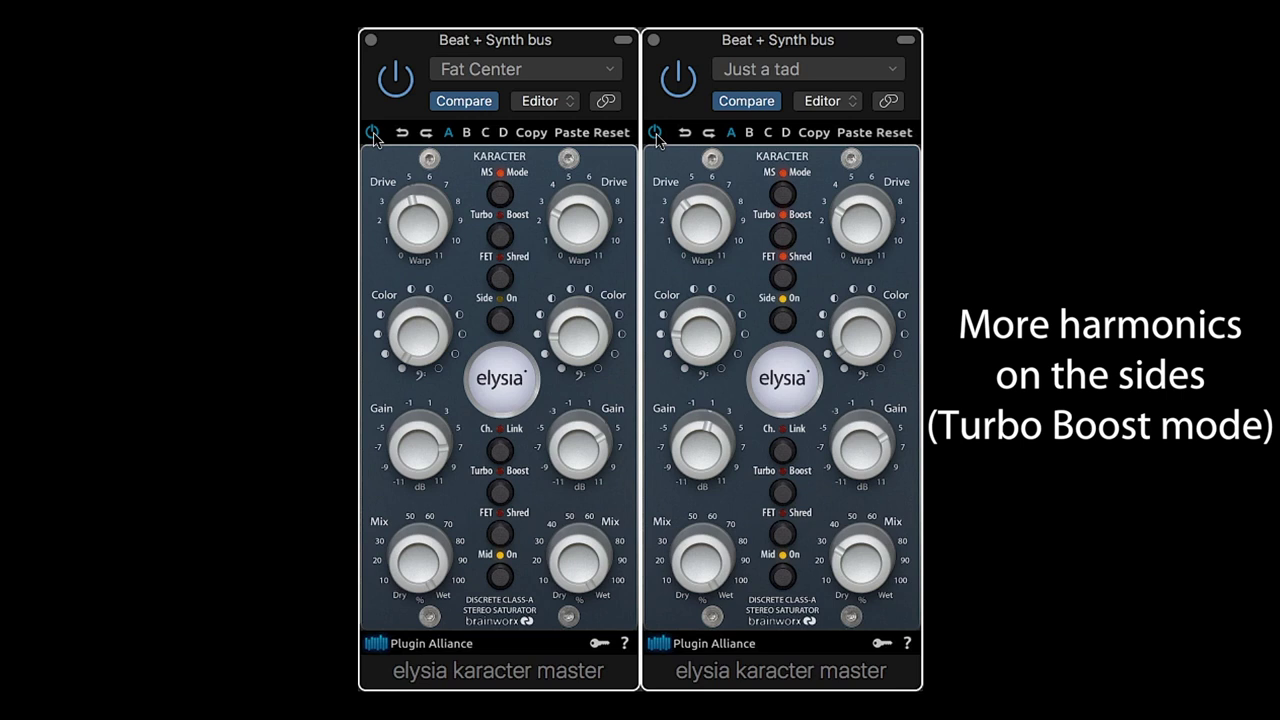
pyautogui.click(373, 134)
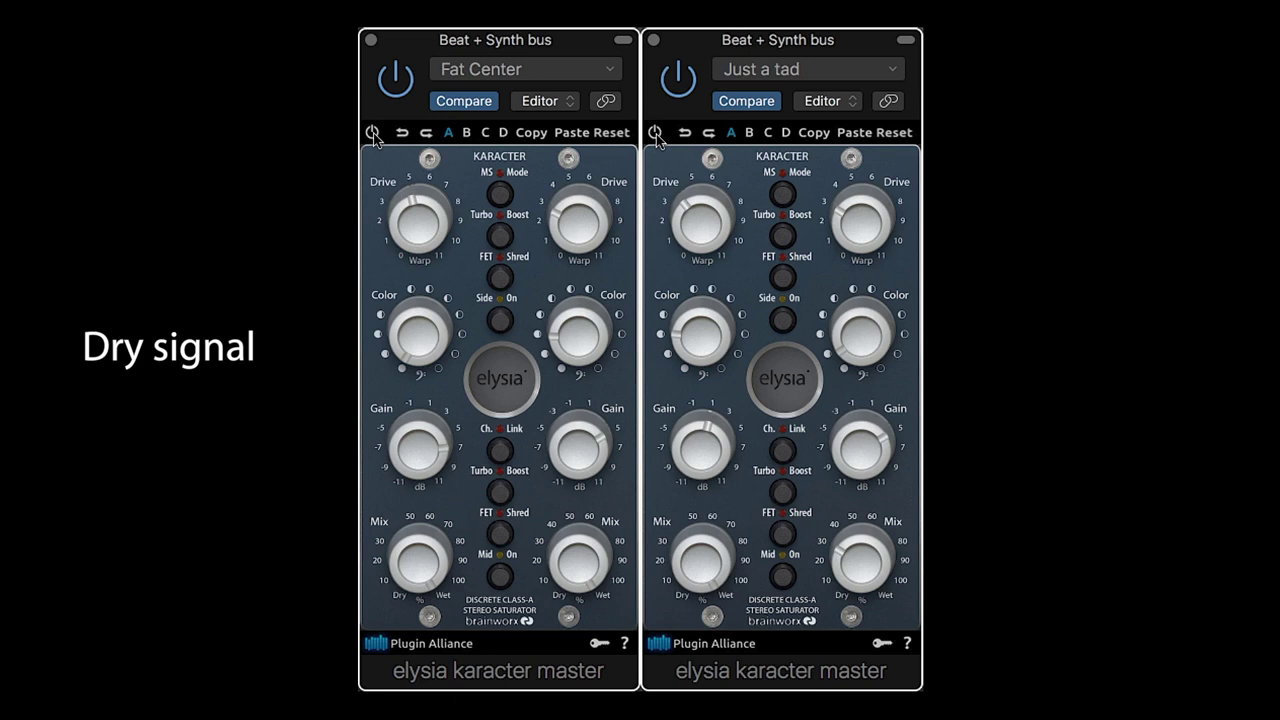
pyautogui.click(373, 134)
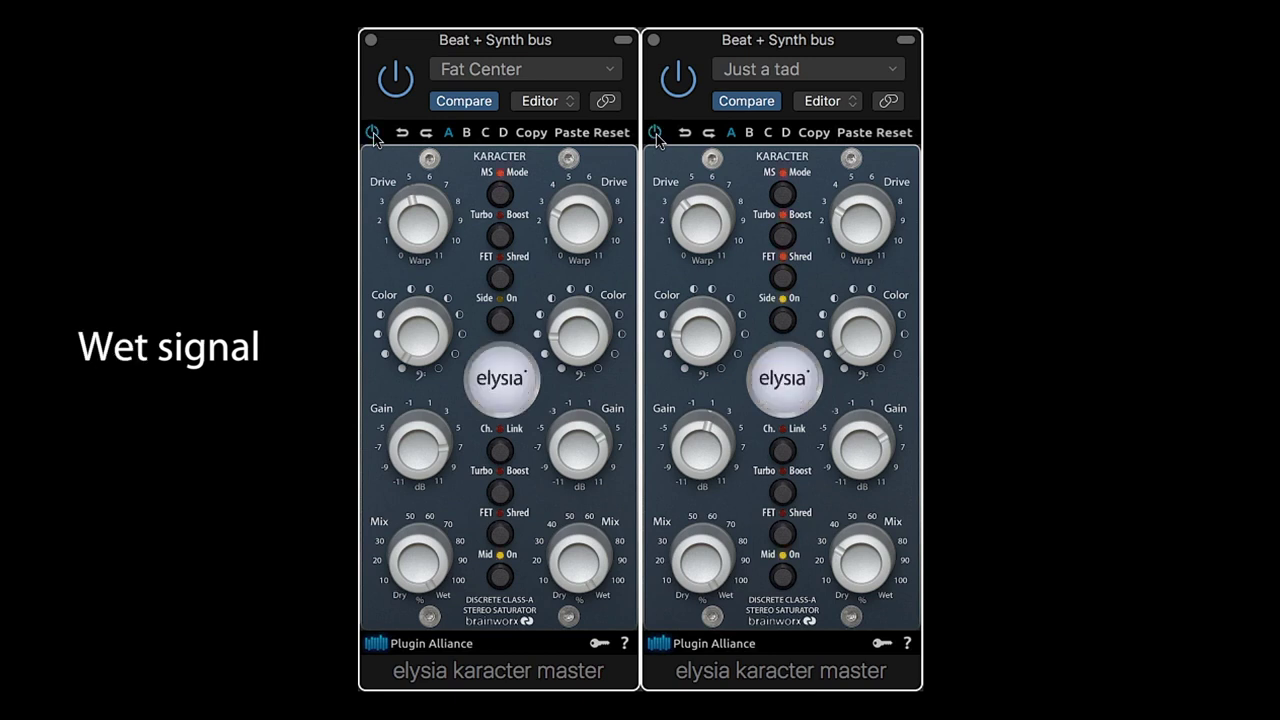